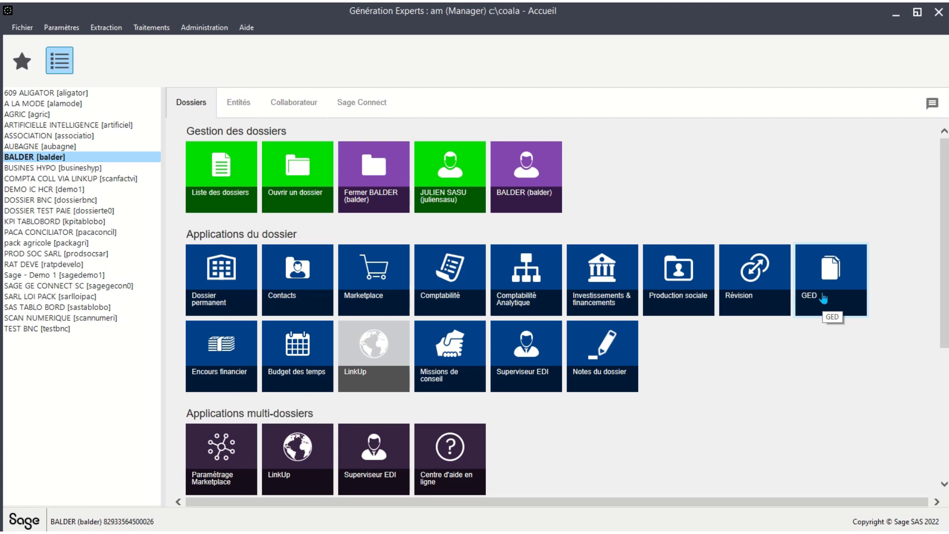
- Open the GED of the BALDER dossier and browse the 01181218 accounting folder and the KBIS folder under Dossier permanent
click(825, 286)
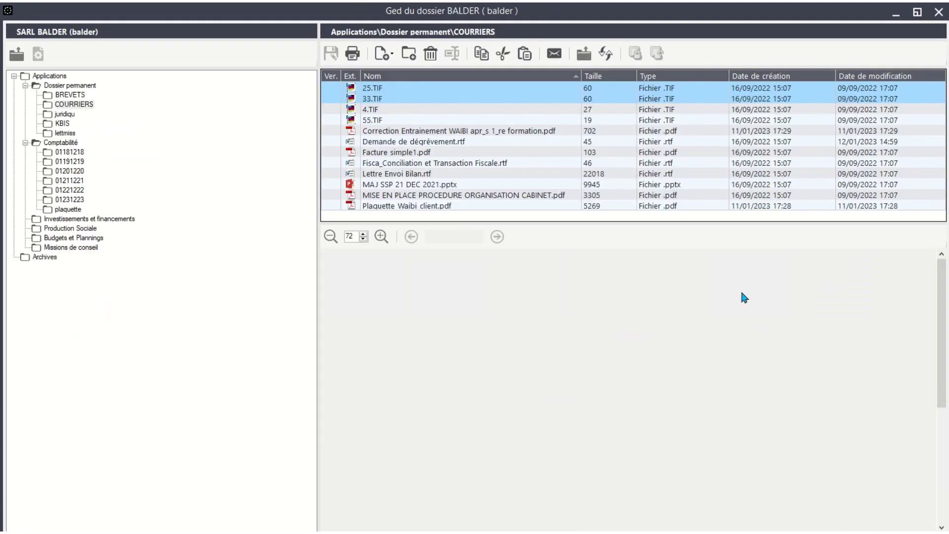
click(77, 151)
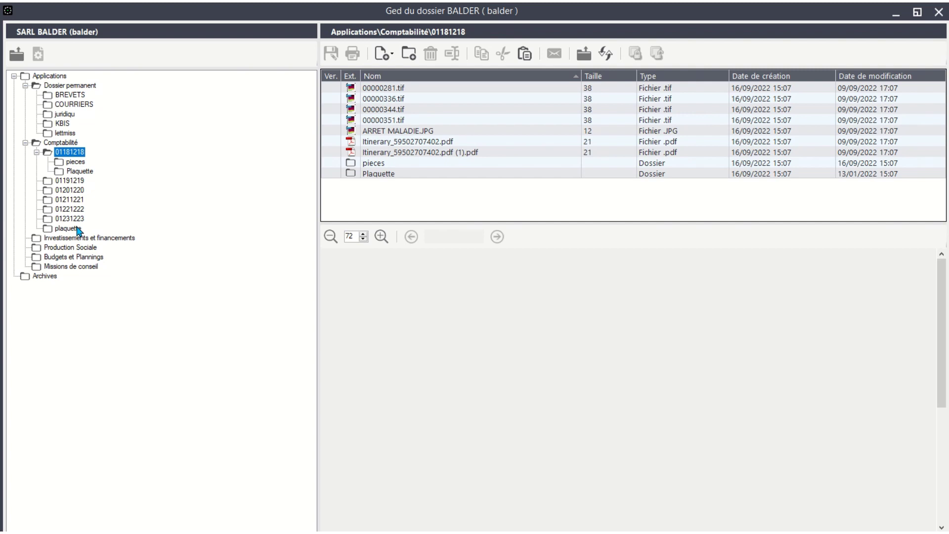
click(64, 127)
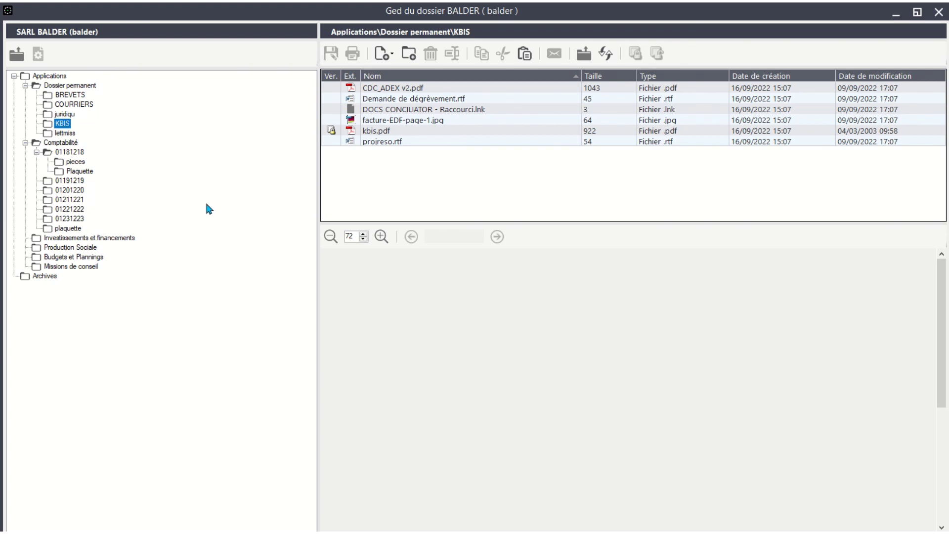
- Prepare an e-mail to the associate with kbis.pdf and Demande de dégrèvement.rtf attached, and close the draft without sending it
click(372, 130)
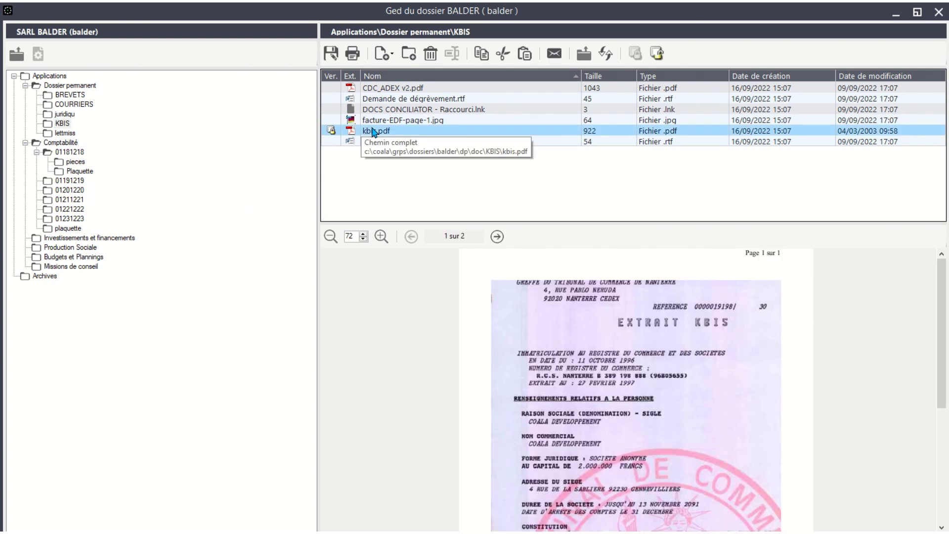
ctrl+click(382, 101)
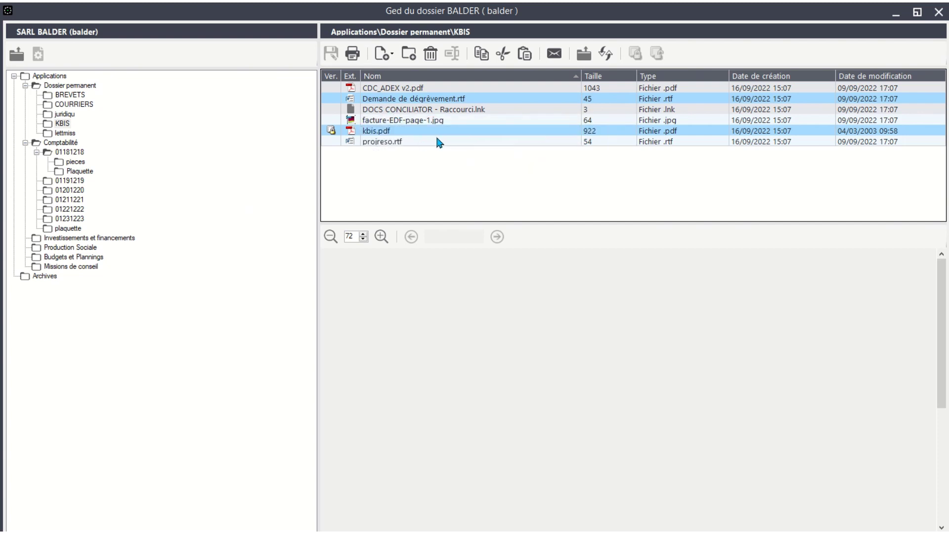
click(554, 53)
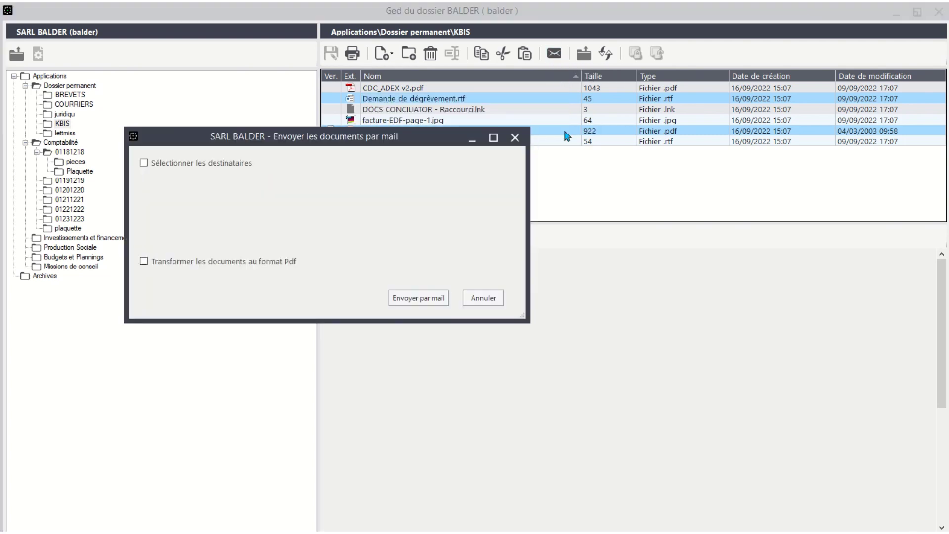
click(144, 162)
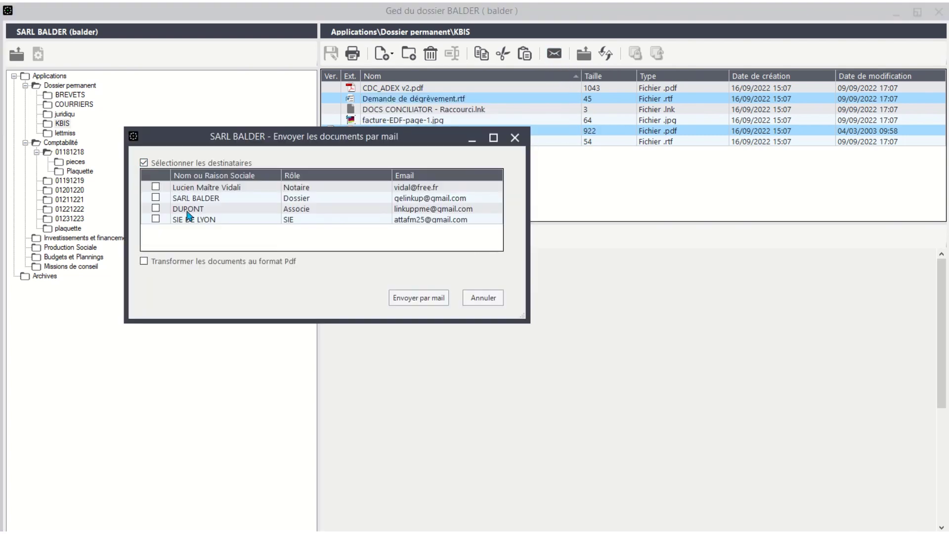
click(155, 208)
click(424, 299)
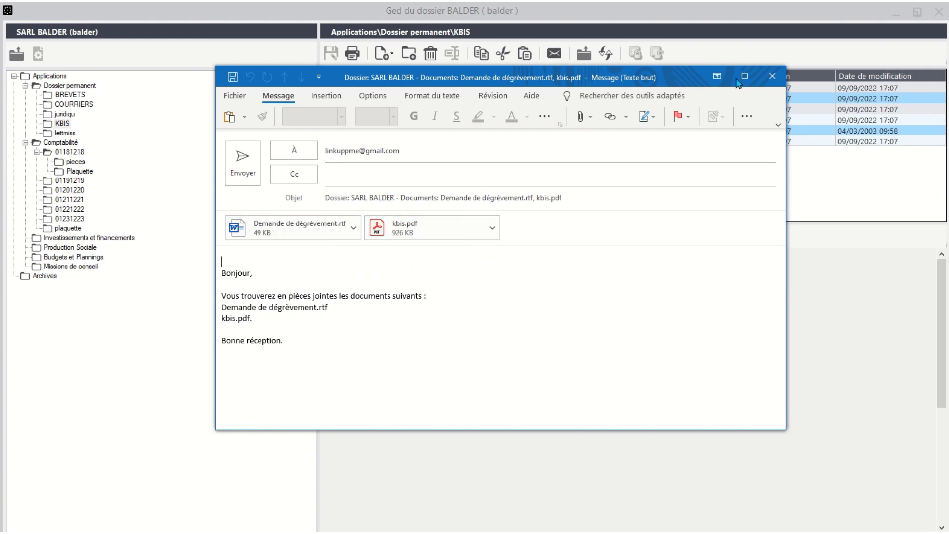
click(772, 77)
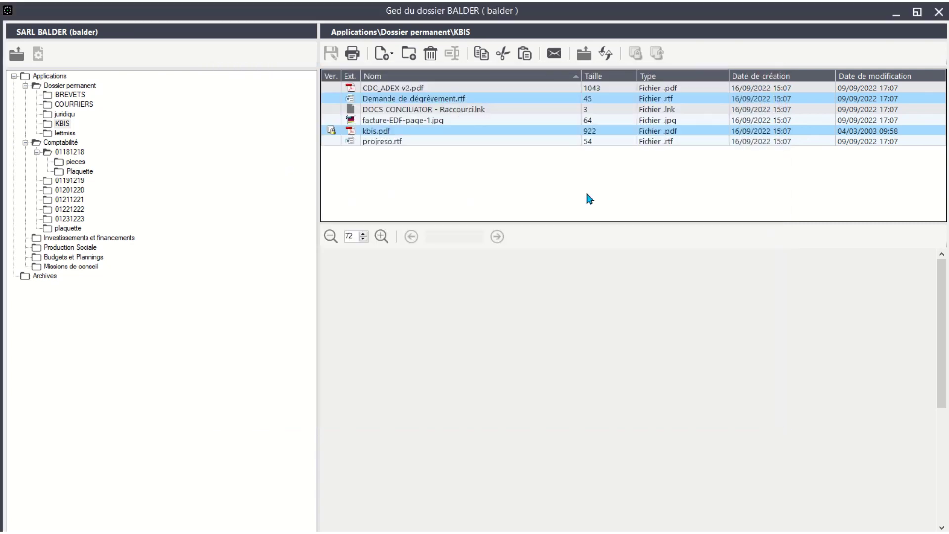
- Preview CDC_ADEX v2.pdf and kbis.pdf in the KBIS folder
click(393, 89)
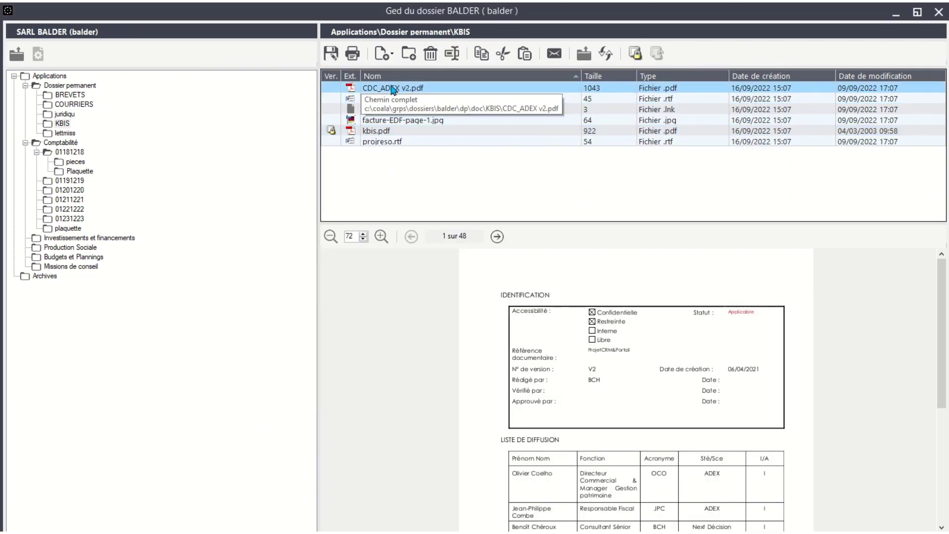
click(388, 131)
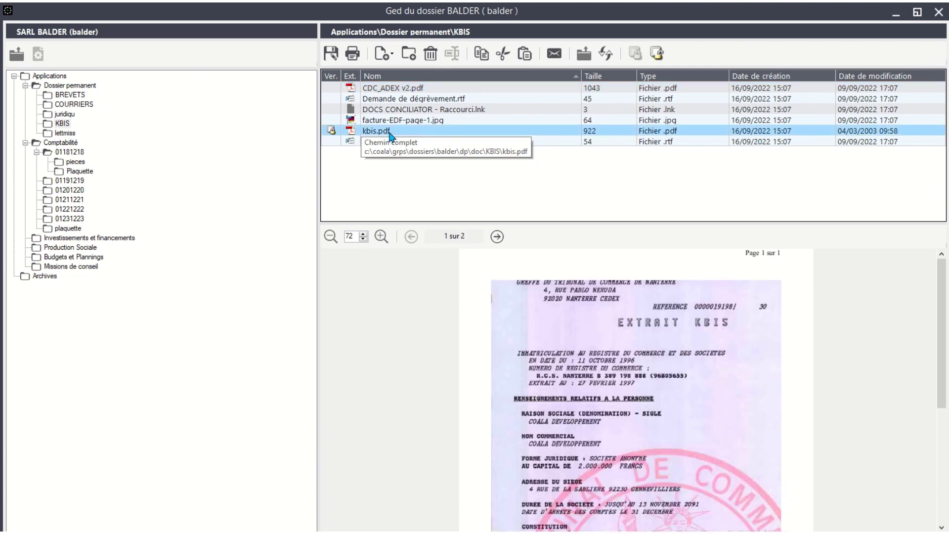
scroll(939, 338, down, 3)
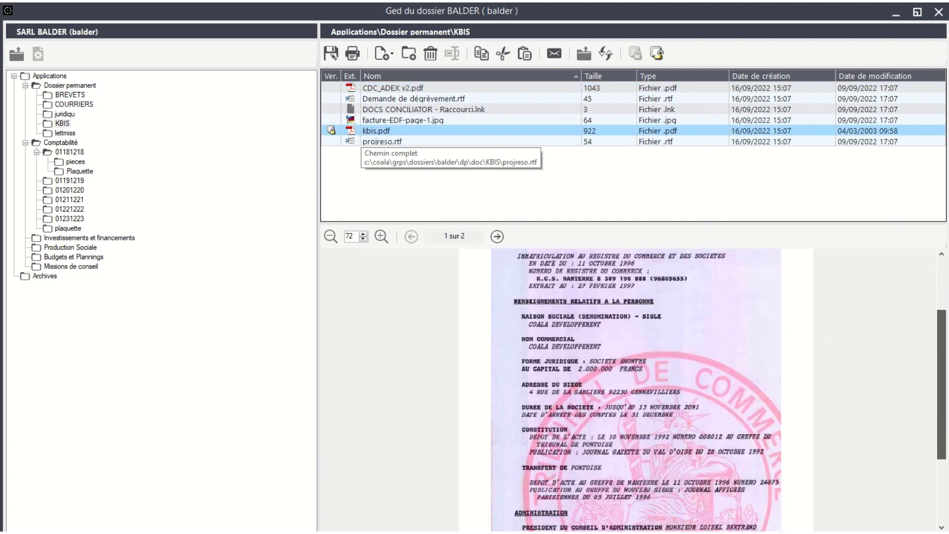
scroll(855, 324, up, 2)
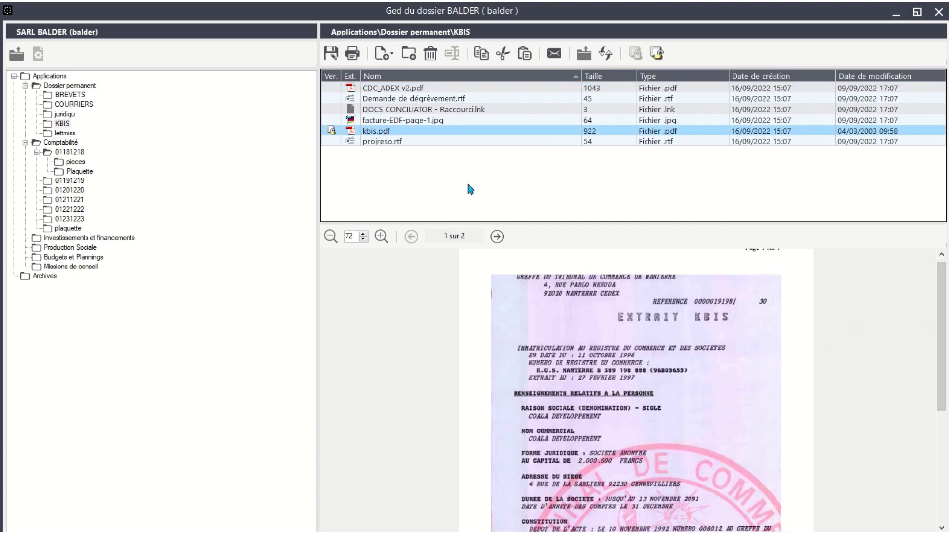
- Add a document to the KBIS folder from the Demande de dégrèvement.rtf template, overwriting the file of the same name, and preview it
click(390, 59)
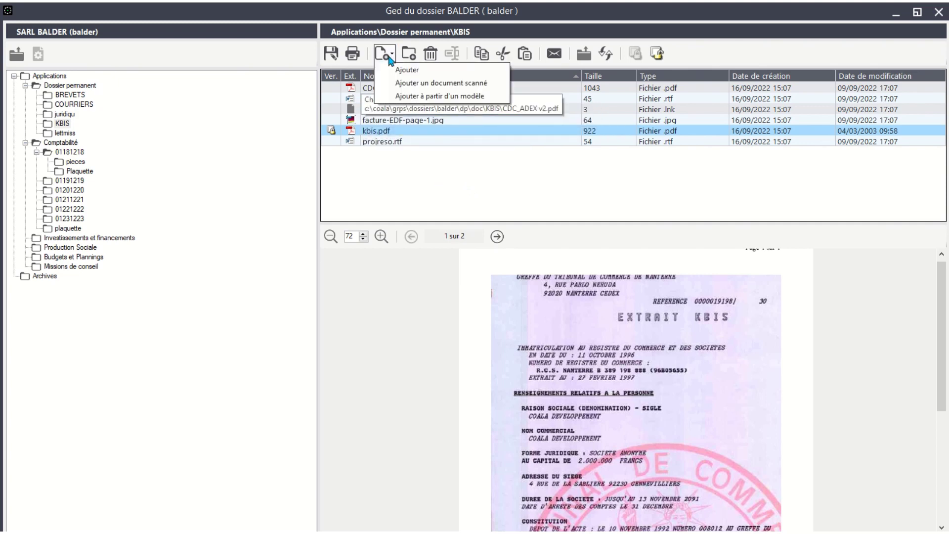
click(418, 97)
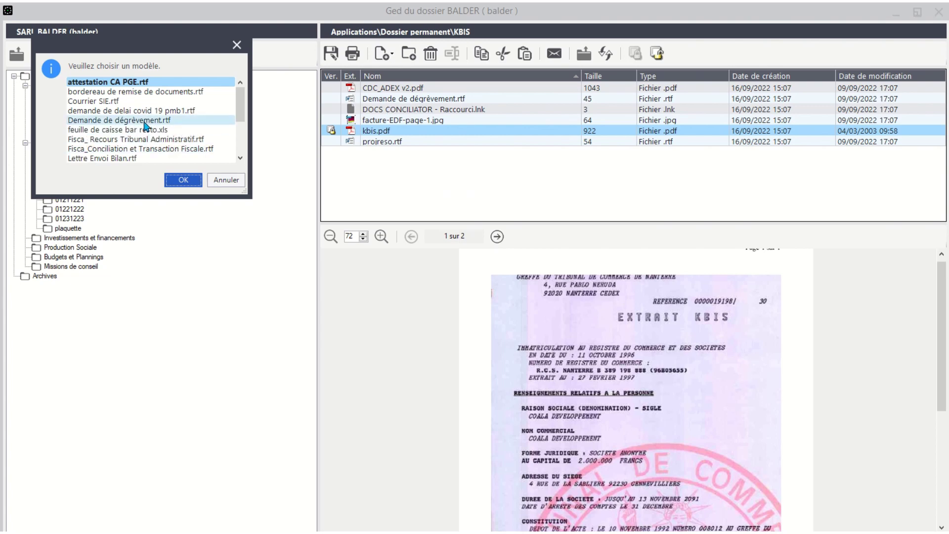
click(146, 121)
click(182, 179)
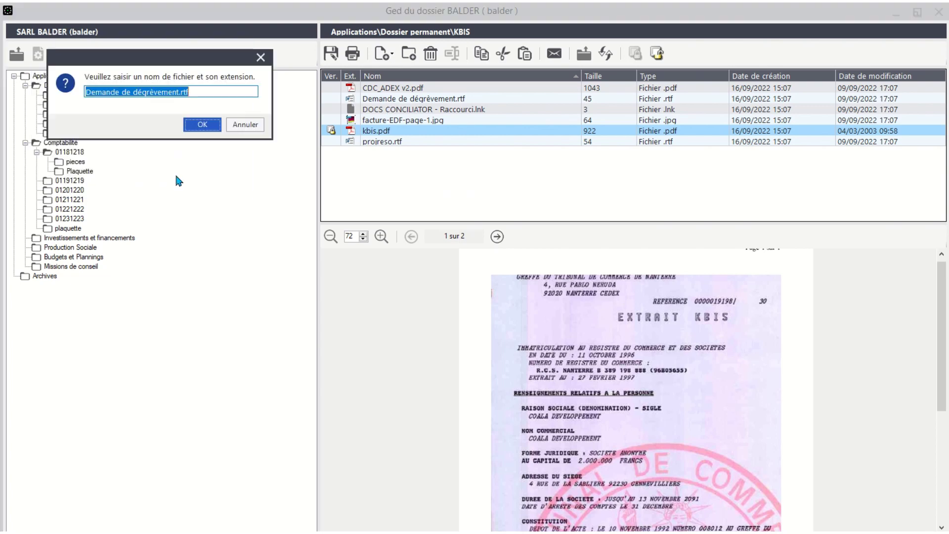
click(197, 124)
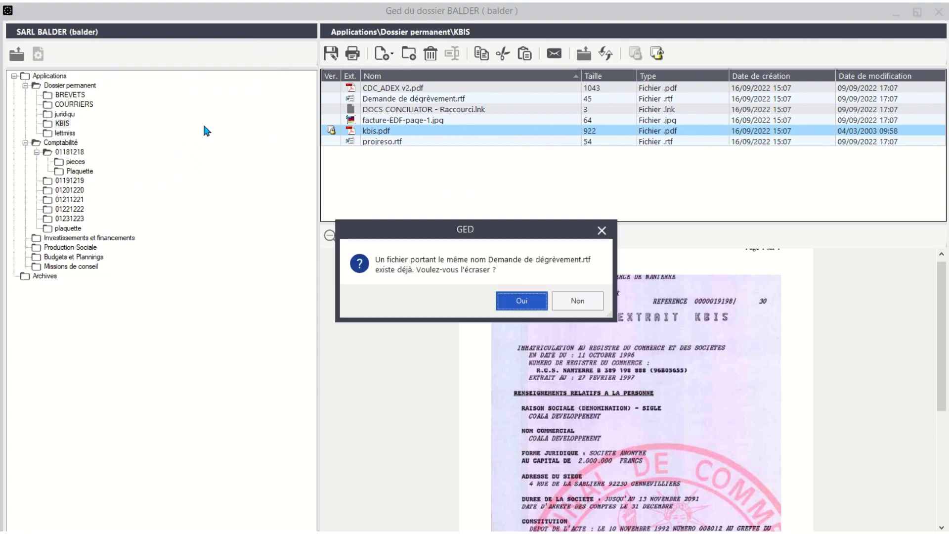
click(523, 302)
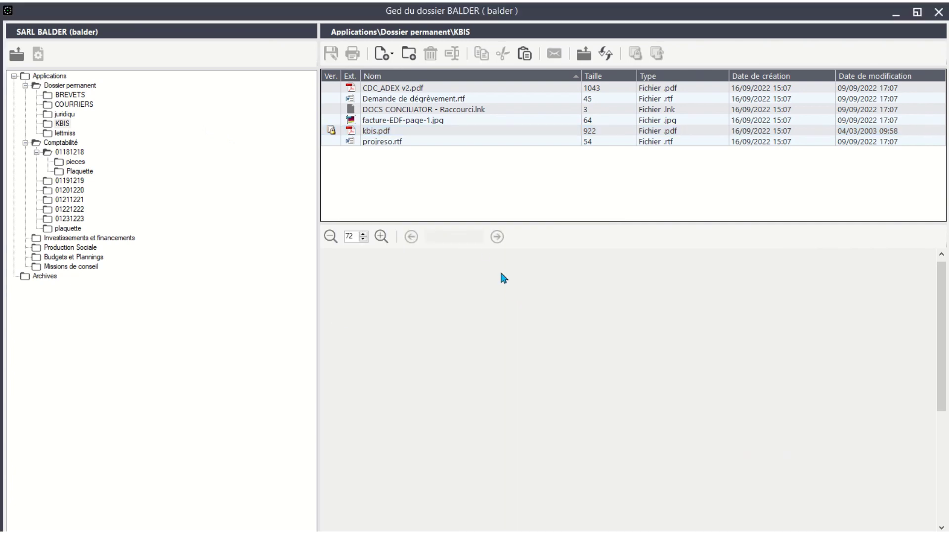
click(416, 101)
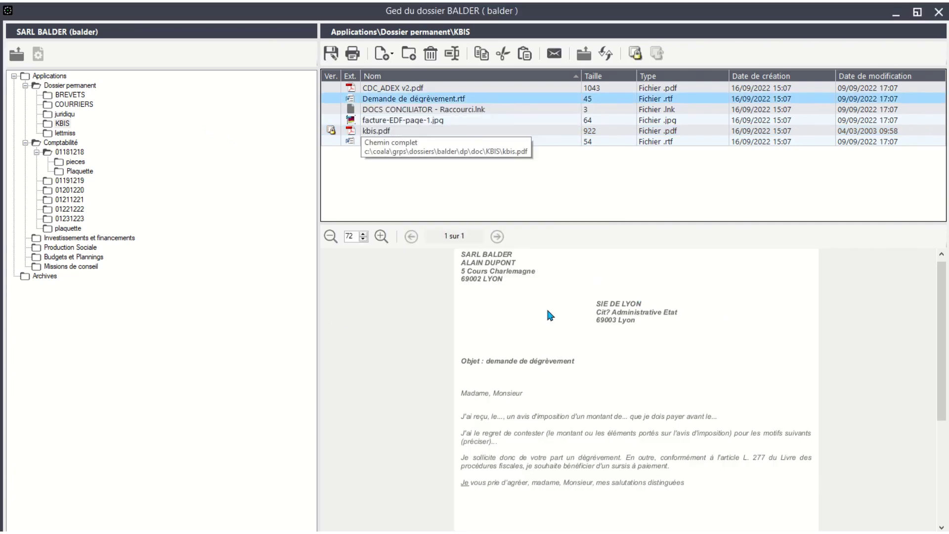
click(489, 276)
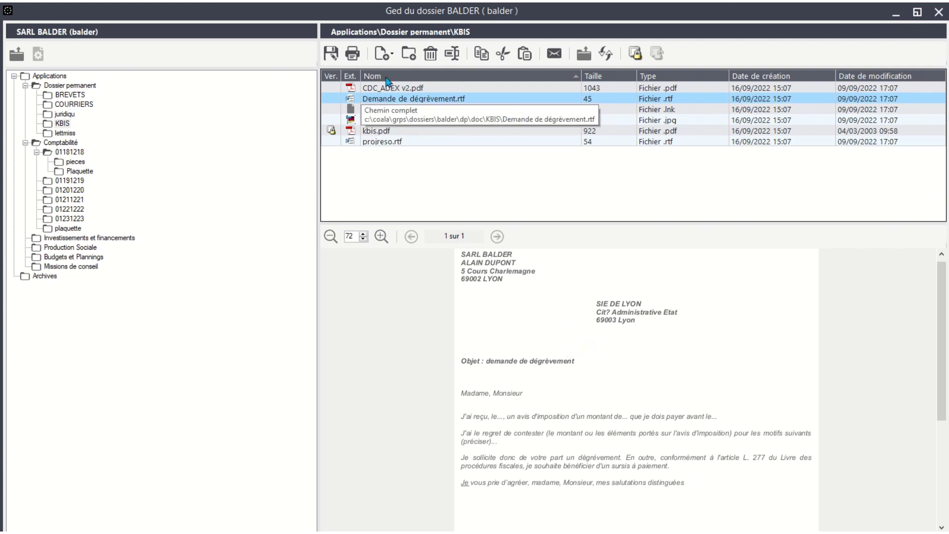
click(384, 53)
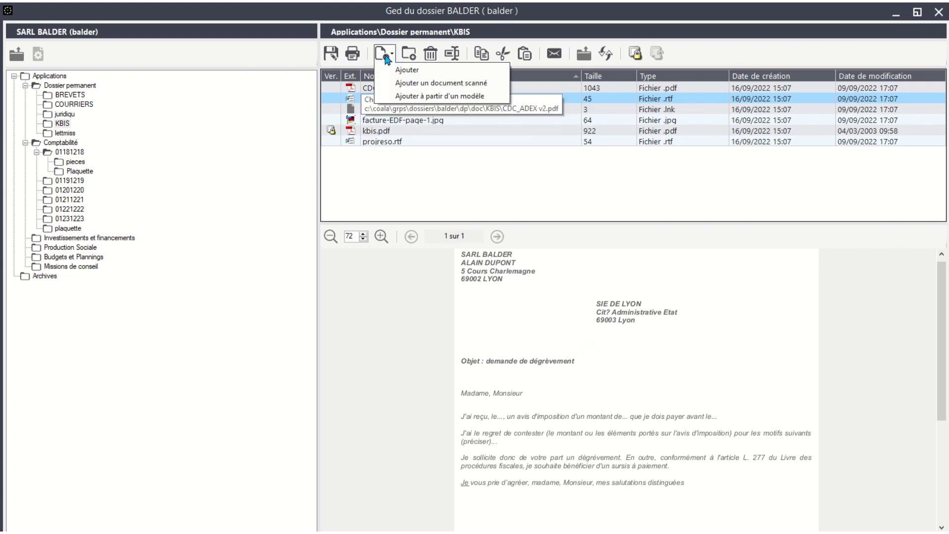
click(410, 83)
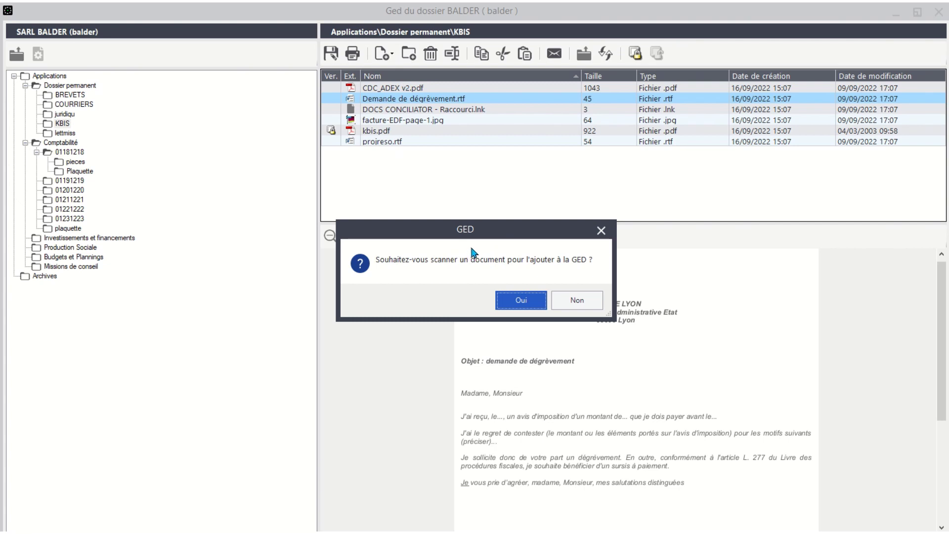
click(576, 302)
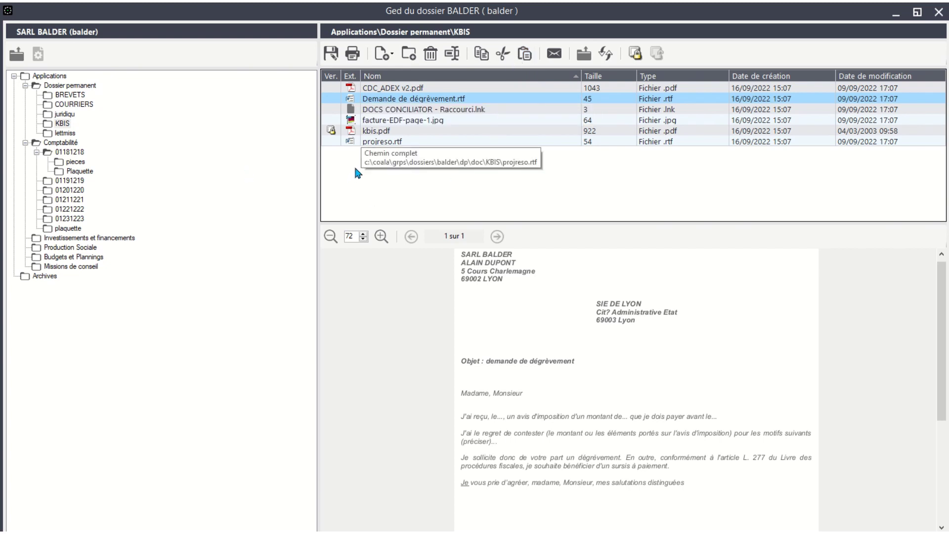
- Create a subfolder named pieces in the KBIS folder
click(404, 57)
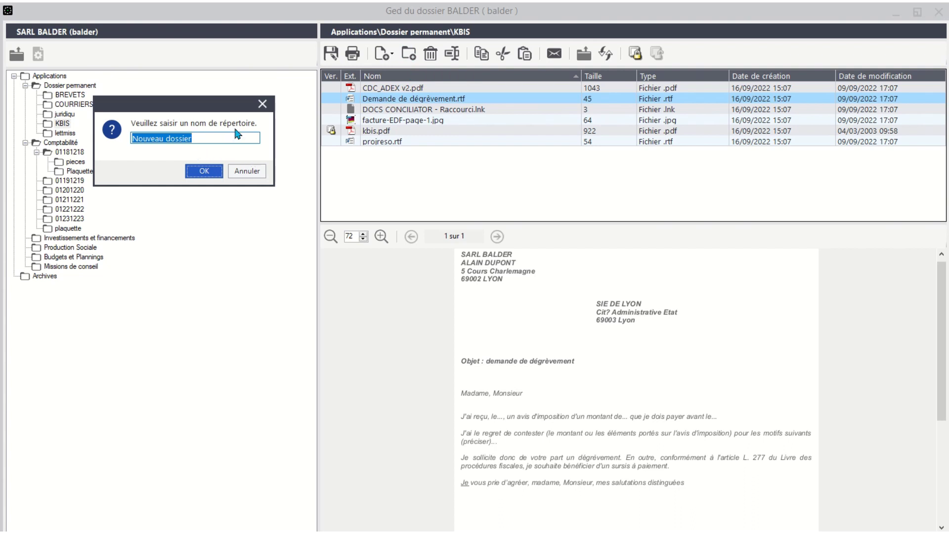
text(pieces)
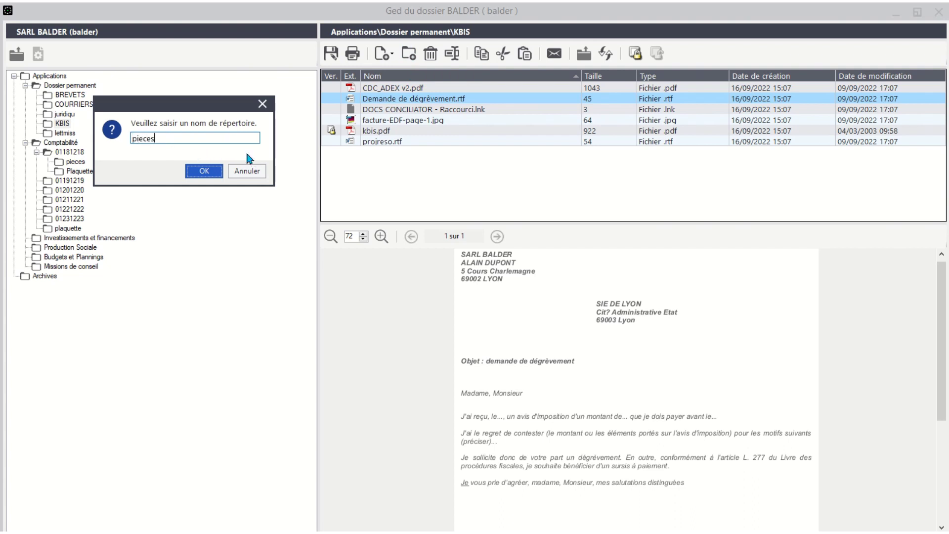
click(198, 170)
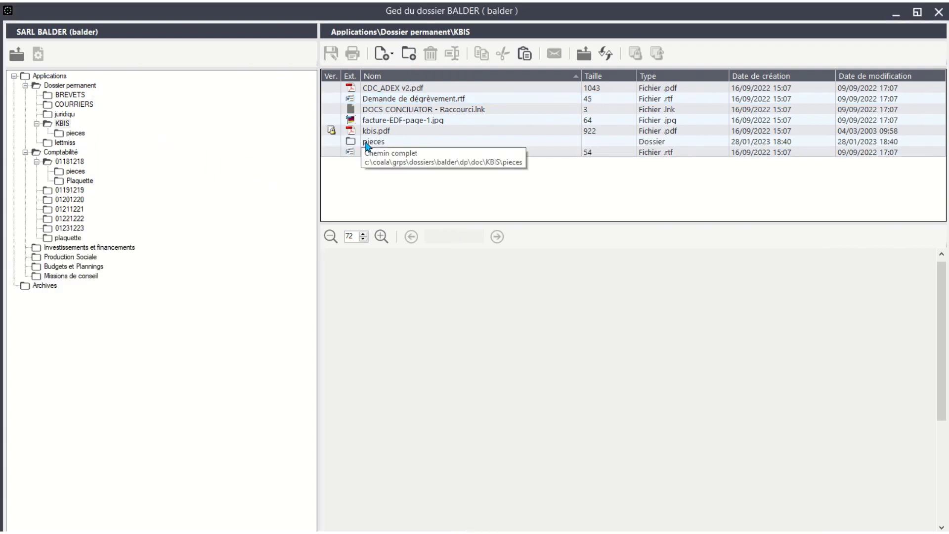
- Add the image files selected in File Explorer's 01201220\pieces folder to the new pieces subfolder of KBIS, and close Explorer and the GED
double_click(372, 142)
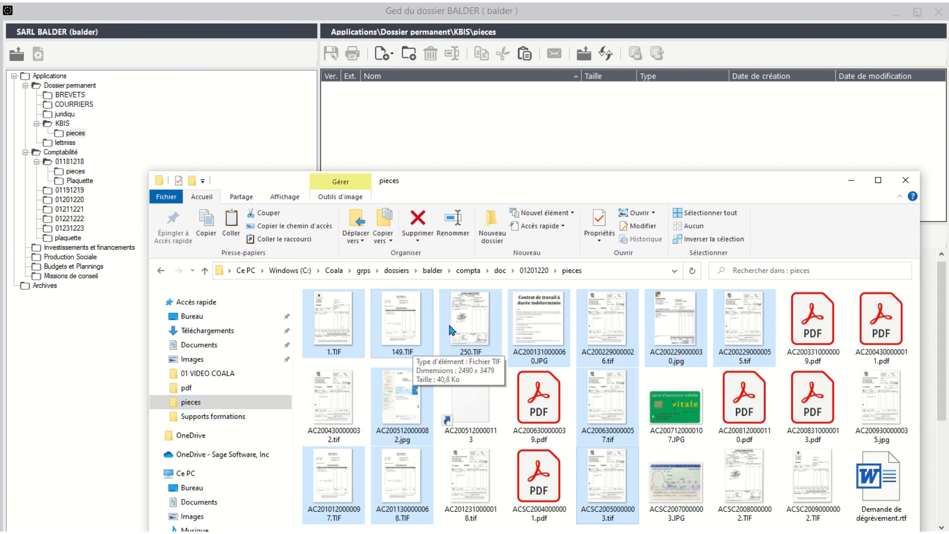
drag(399, 344, 432, 142)
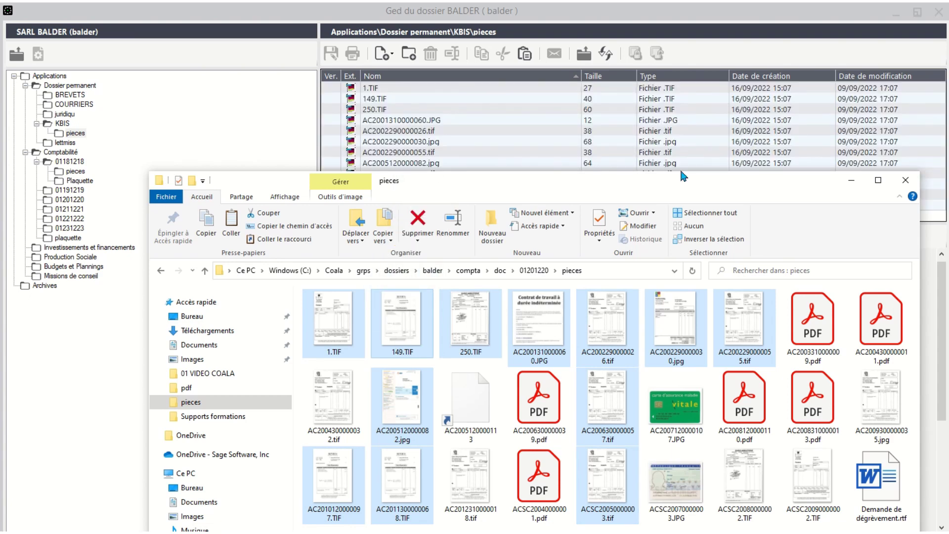
click(906, 180)
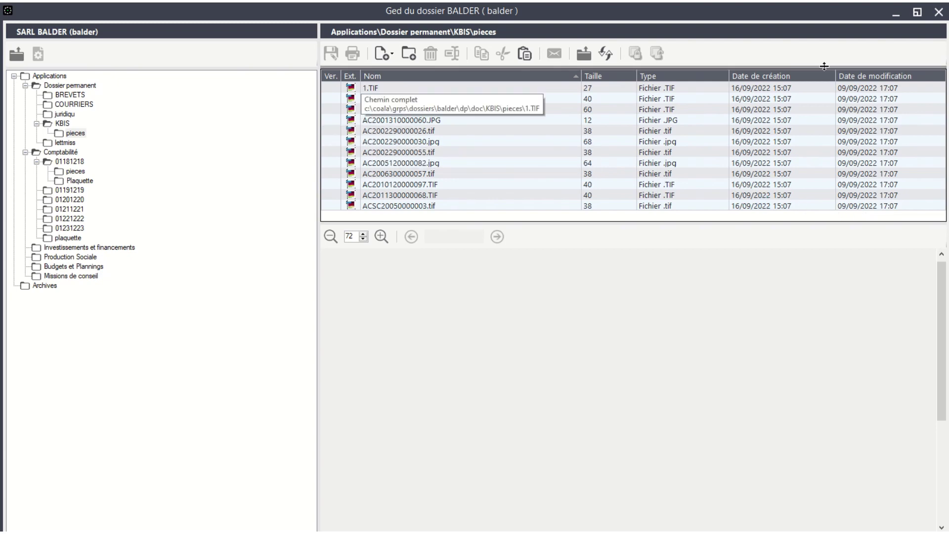
click(939, 12)
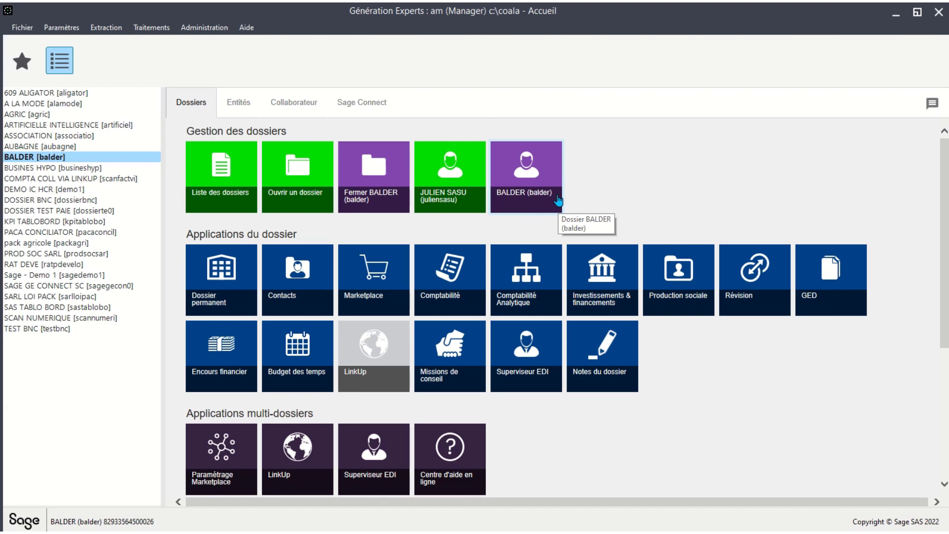